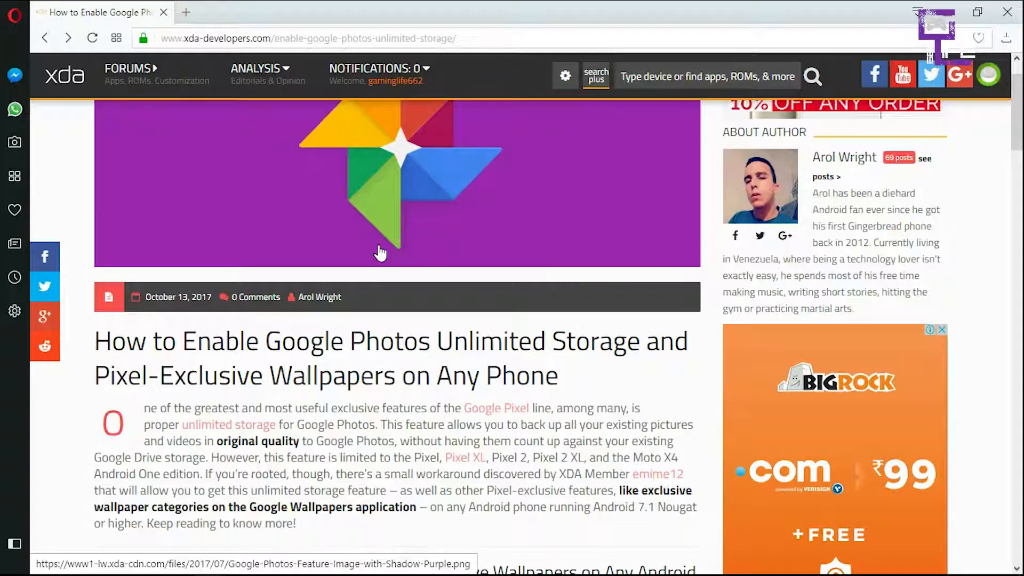
{"action": "scroll", "coordinate": [380, 253], "scroll_direction": "up", "scroll_amount": 1}
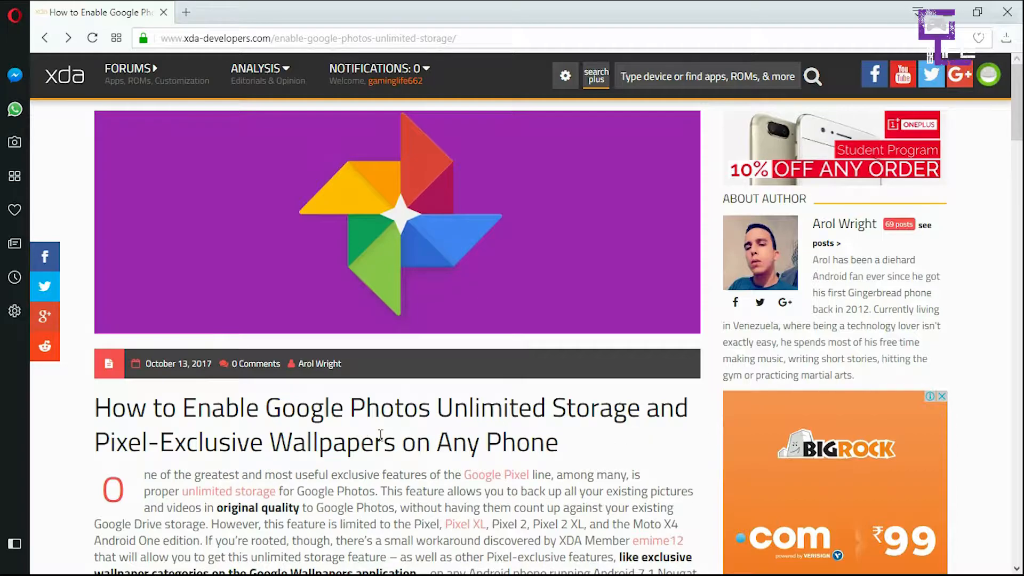
{"action": "left_click_drag", "start_coordinate": [1017, 104], "coordinate": [1018, 130]}
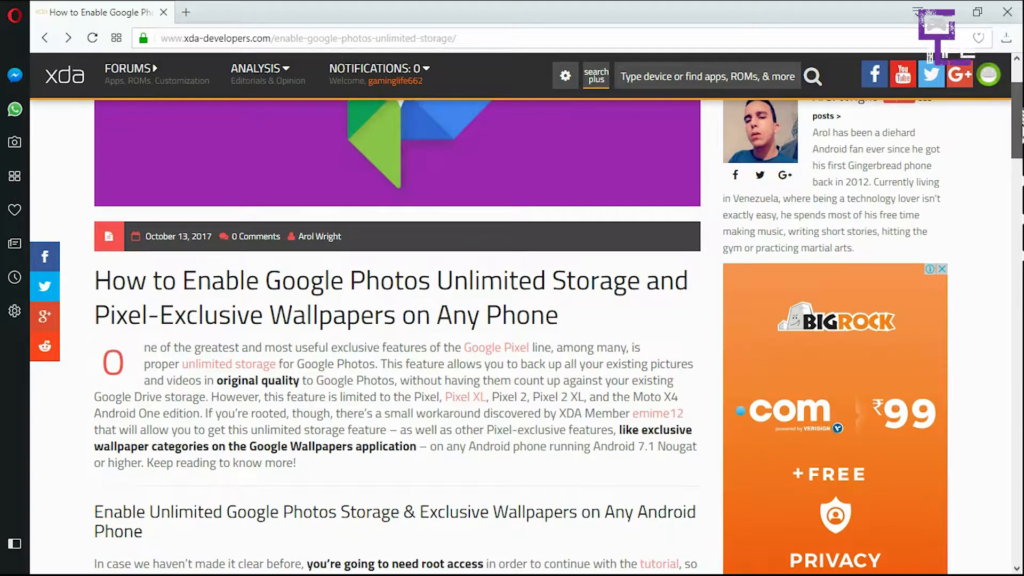
{"action": "scroll", "coordinate": [397, 320], "scroll_direction": "up", "scroll_amount": 2}
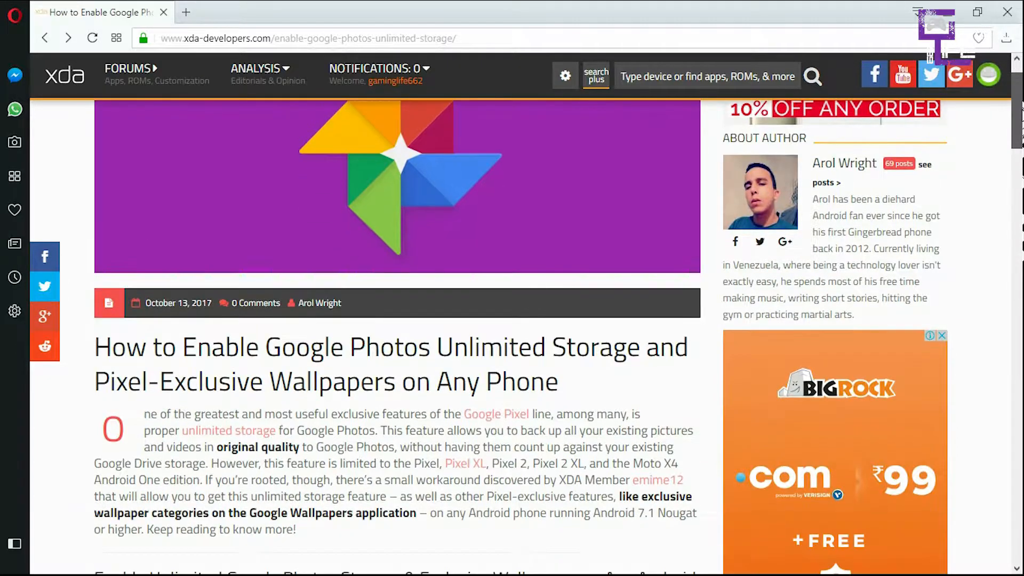
{"action": "scroll", "coordinate": [400, 111], "scroll_direction": "down", "scroll_amount": 1}
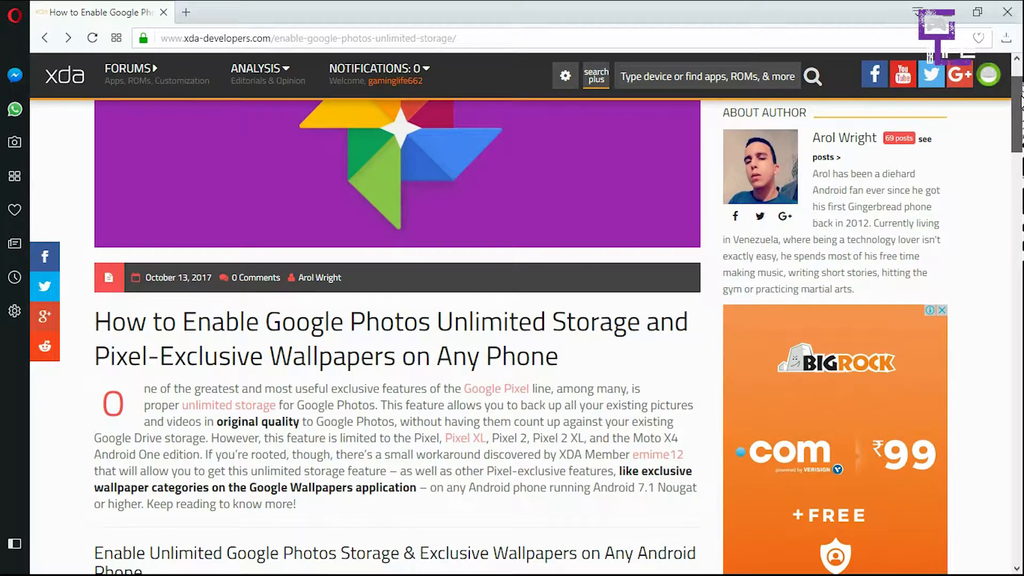
{"action": "scroll", "coordinate": [397, 336], "scroll_direction": "down", "scroll_amount": 1}
{"action": "scroll", "coordinate": [397, 337], "scroll_direction": "down", "scroll_amount": 1}
{"action": "scroll", "coordinate": [397, 336], "scroll_direction": "down", "scroll_amount": 2}
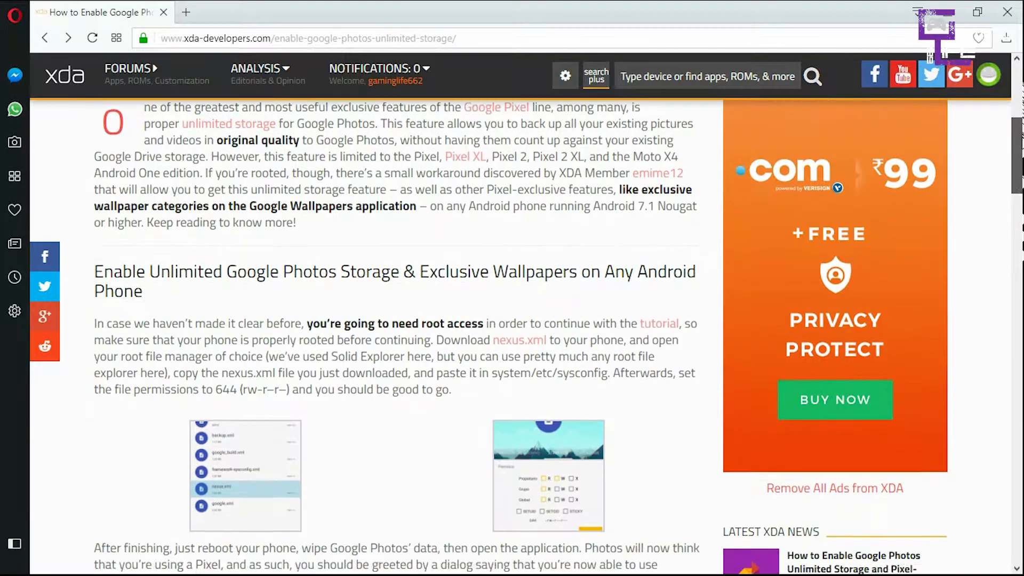
{"action": "scroll", "coordinate": [397, 336], "scroll_direction": "down", "scroll_amount": 1}
{"action": "scroll", "coordinate": [506, 345], "scroll_direction": "up", "scroll_amount": 1}
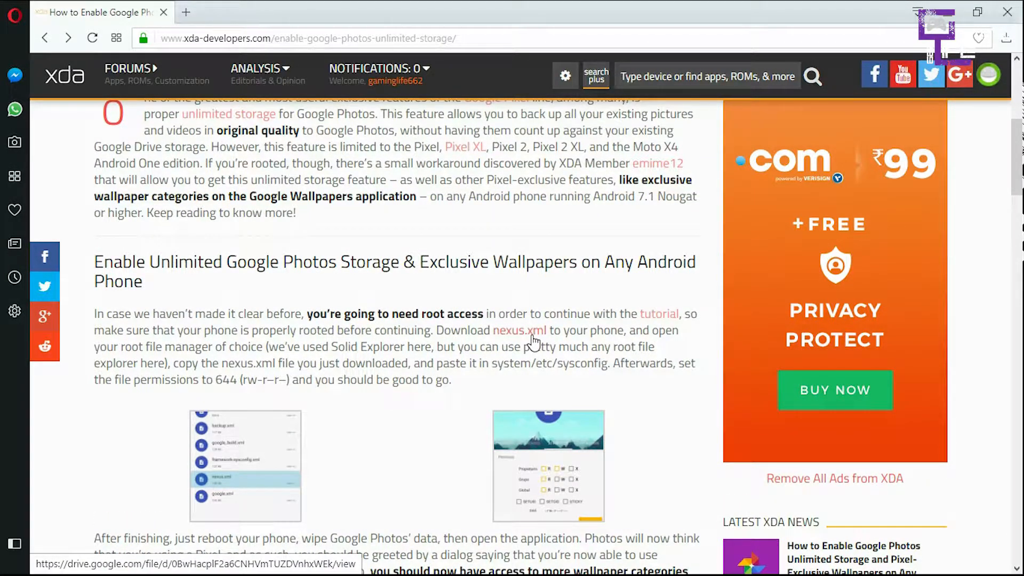
{"action": "scroll", "coordinate": [992, 211], "scroll_direction": "down", "scroll_amount": 1}
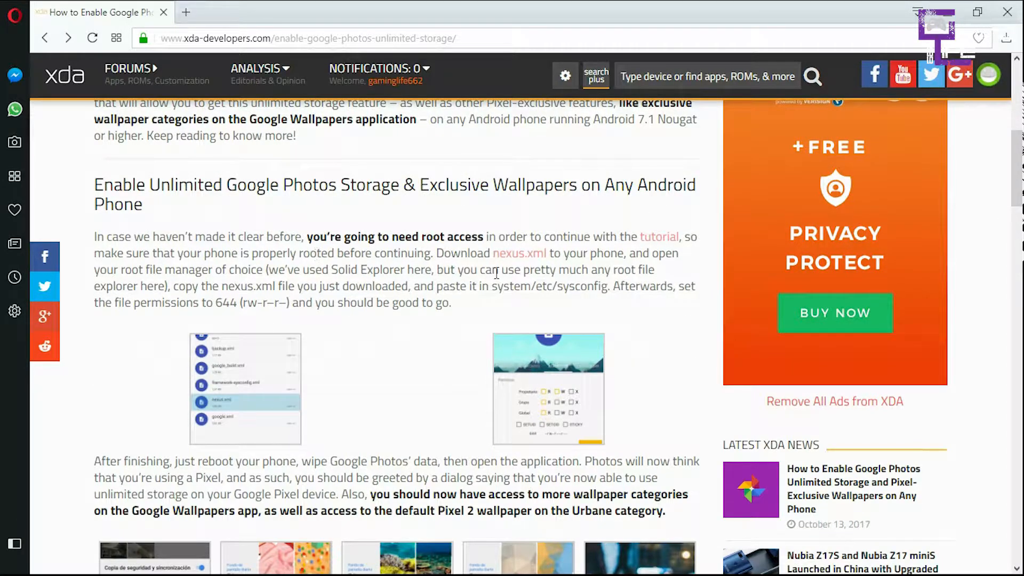
{"action": "scroll", "coordinate": [323, 261], "scroll_direction": "down", "scroll_amount": 1}
{"action": "scroll", "coordinate": [322, 260], "scroll_direction": "down", "scroll_amount": 5}
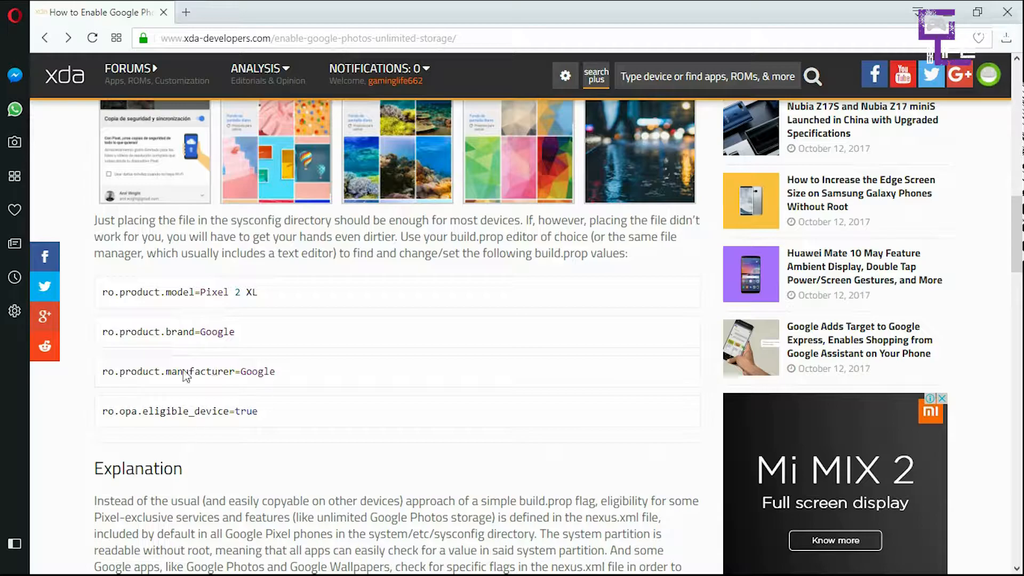
{"action": "scroll", "coordinate": [296, 398], "scroll_direction": "down", "scroll_amount": 5}
{"action": "scroll", "coordinate": [461, 313], "scroll_direction": "up", "scroll_amount": 5}
{"action": "scroll", "coordinate": [461, 314], "scroll_direction": "up", "scroll_amount": 3}
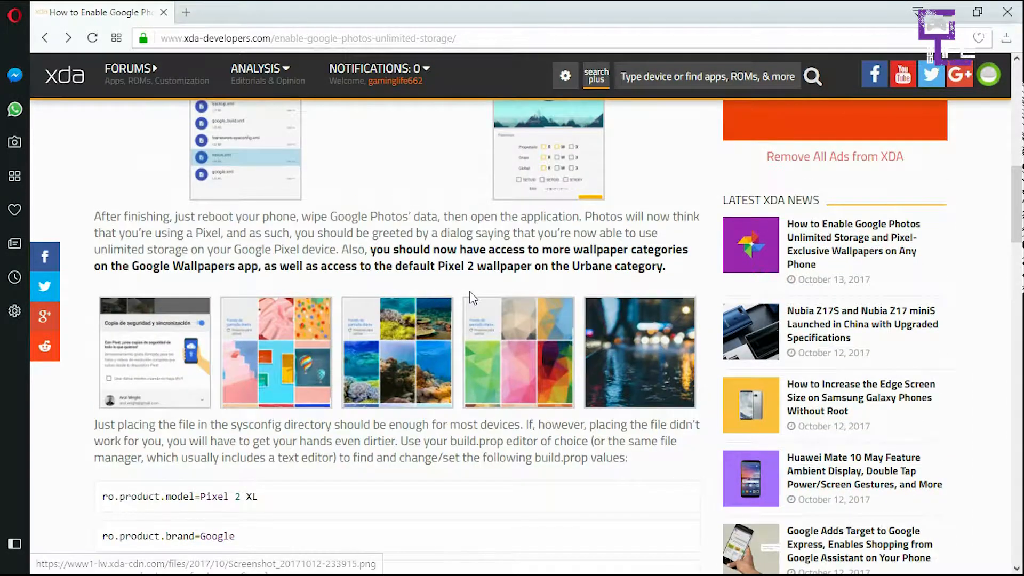
{"action": "scroll", "coordinate": [464, 304], "scroll_direction": "up", "scroll_amount": 5}
{"action": "scroll", "coordinate": [464, 304], "scroll_direction": "up", "scroll_amount": 1}
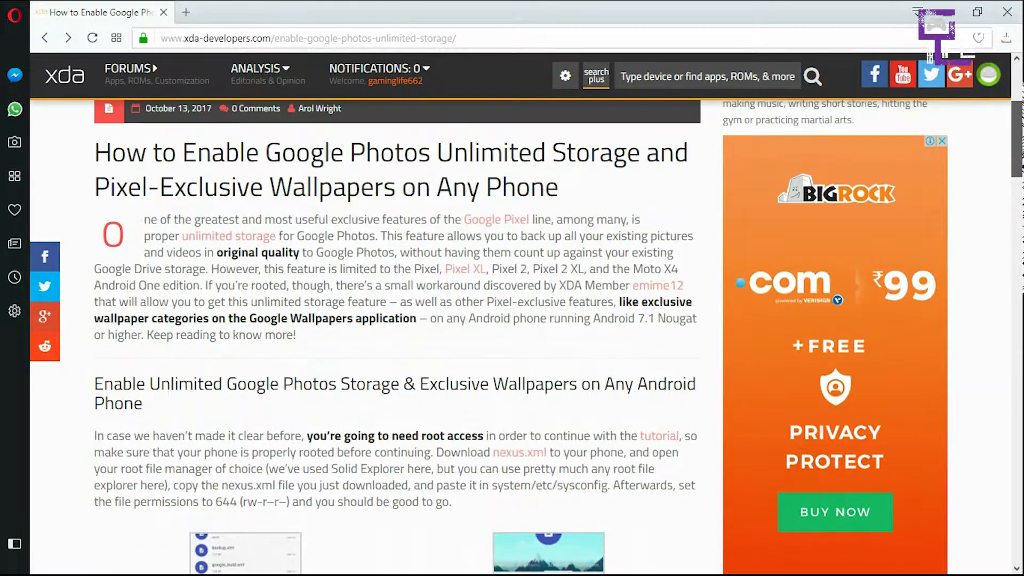
{"action": "scroll", "coordinate": [464, 304], "scroll_direction": "up", "scroll_amount": 3}
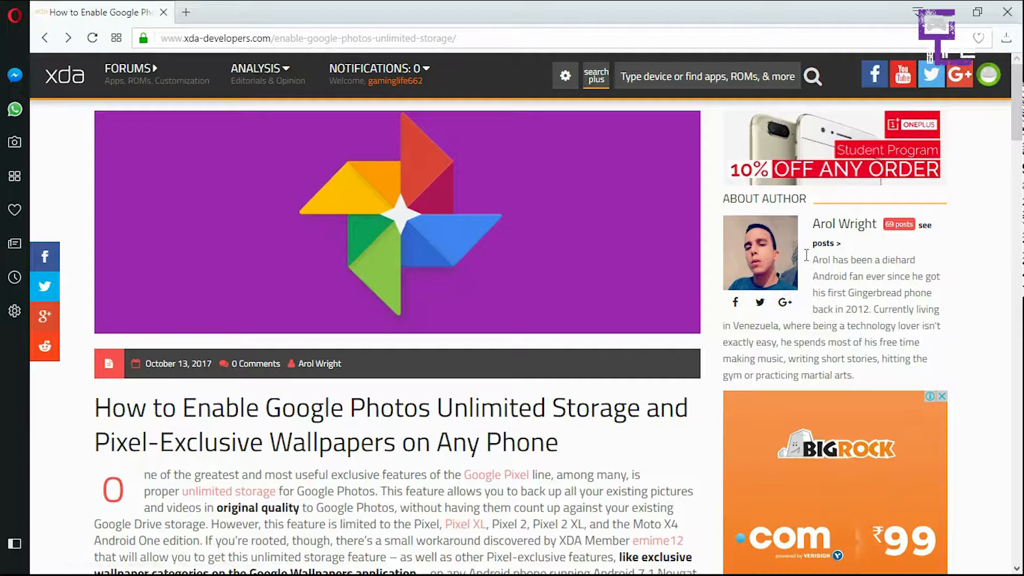
{"action": "scroll", "coordinate": [629, 241], "scroll_direction": "down", "scroll_amount": 2}
{"action": "scroll", "coordinate": [628, 240], "scroll_direction": "up", "scroll_amount": 2}
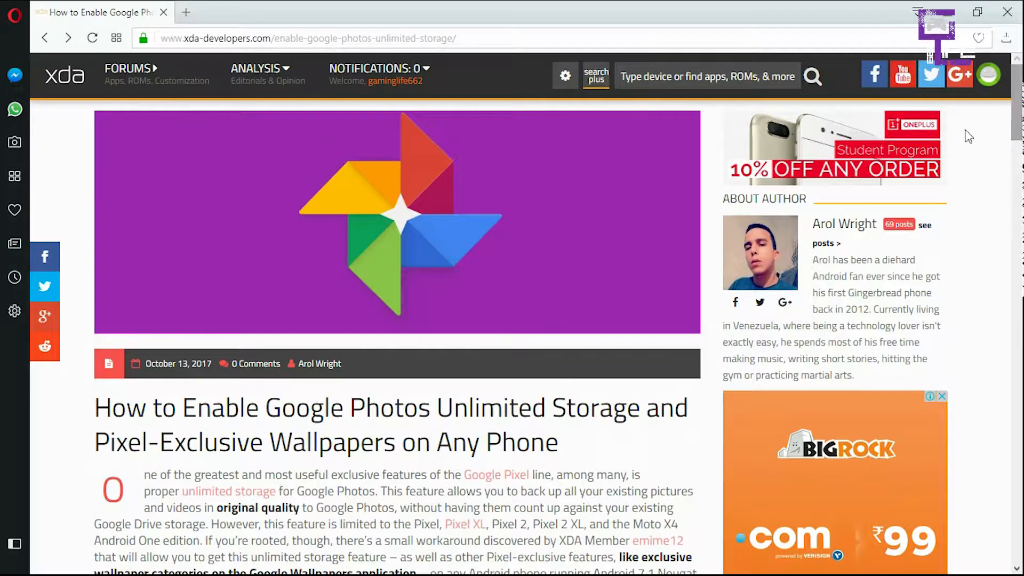
{"action": "scroll", "coordinate": [378, 486], "scroll_direction": "down", "scroll_amount": 3}
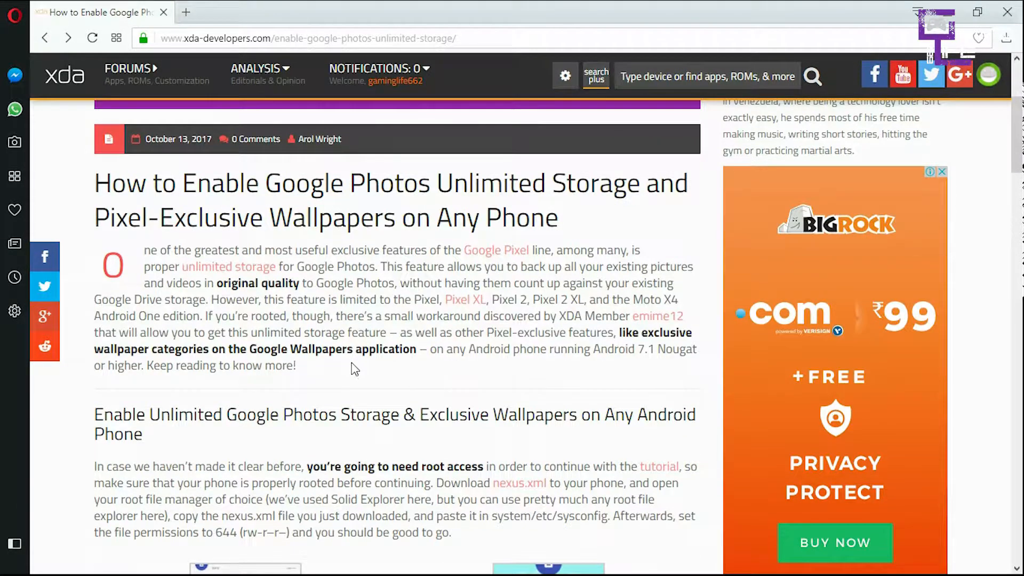
{"action": "scroll", "coordinate": [353, 367], "scroll_direction": "down", "scroll_amount": 3}
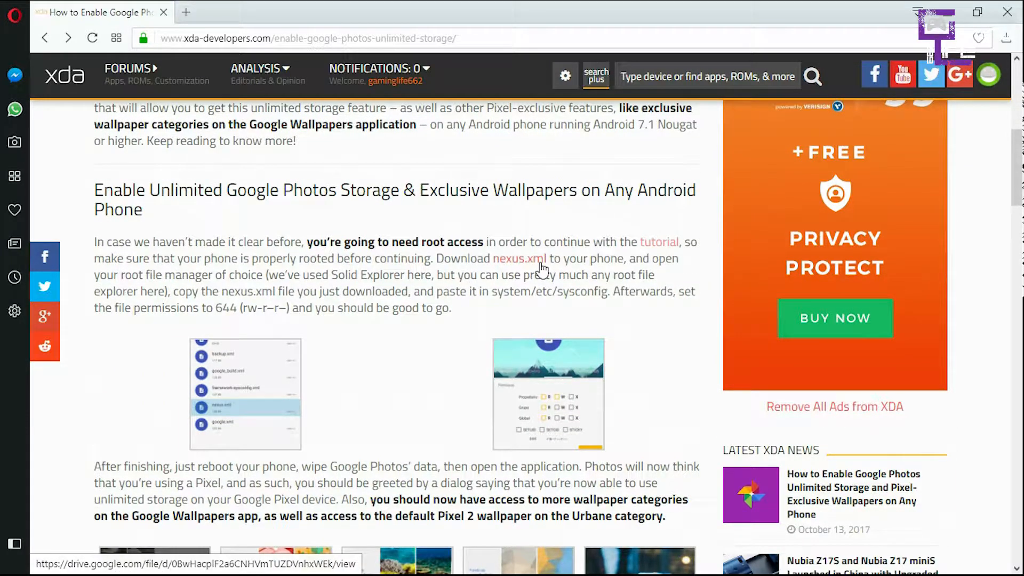
{"action": "scroll", "coordinate": [480, 296], "scroll_direction": "down", "scroll_amount": 3}
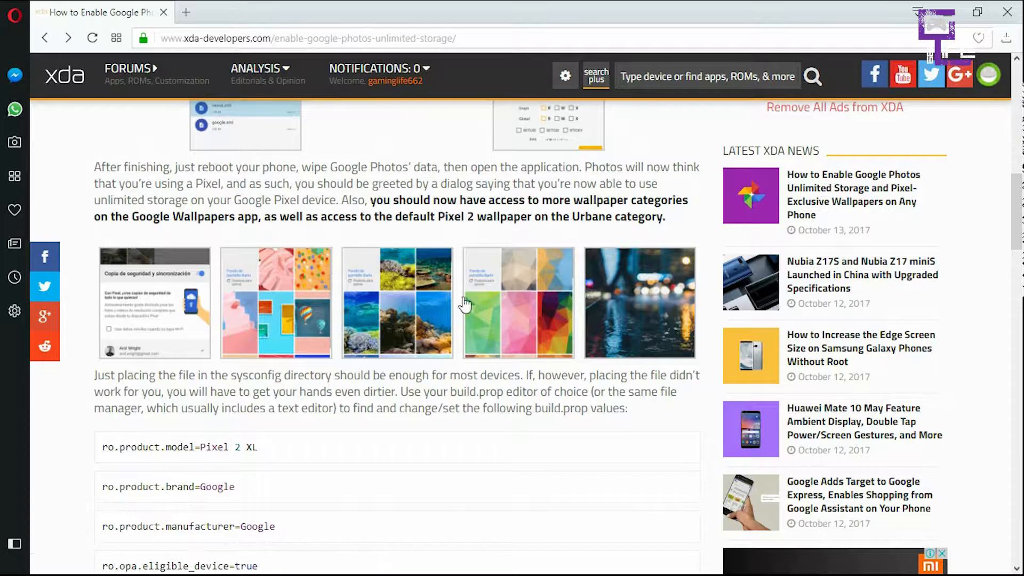
{"action": "scroll", "coordinate": [465, 302], "scroll_direction": "up", "scroll_amount": 2}
{"action": "scroll", "coordinate": [521, 304], "scroll_direction": "up", "scroll_amount": 2}
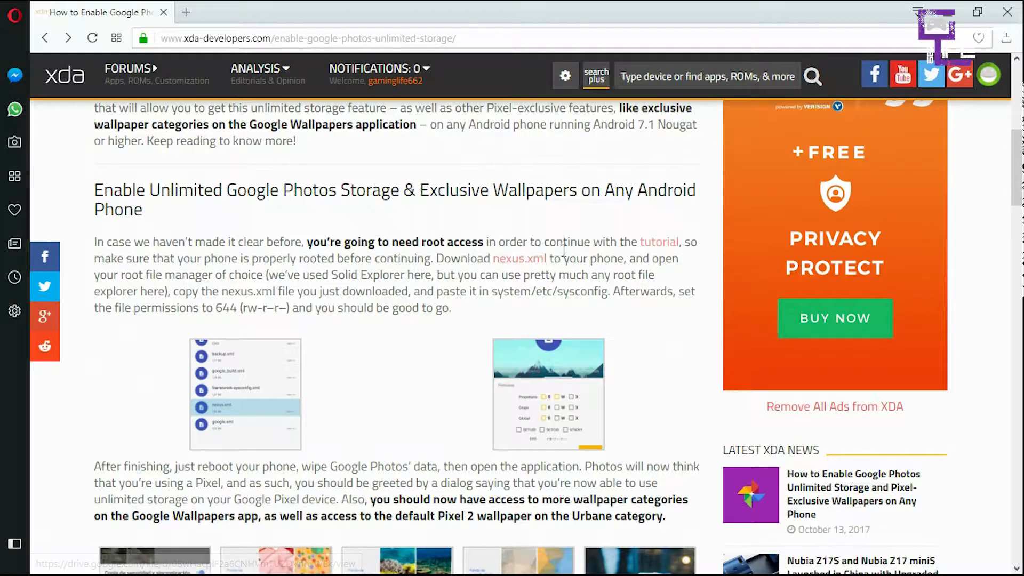
{"action": "scroll", "coordinate": [554, 256], "scroll_direction": "up", "scroll_amount": 3}
{"action": "scroll", "coordinate": [598, 274], "scroll_direction": "down", "scroll_amount": 2}
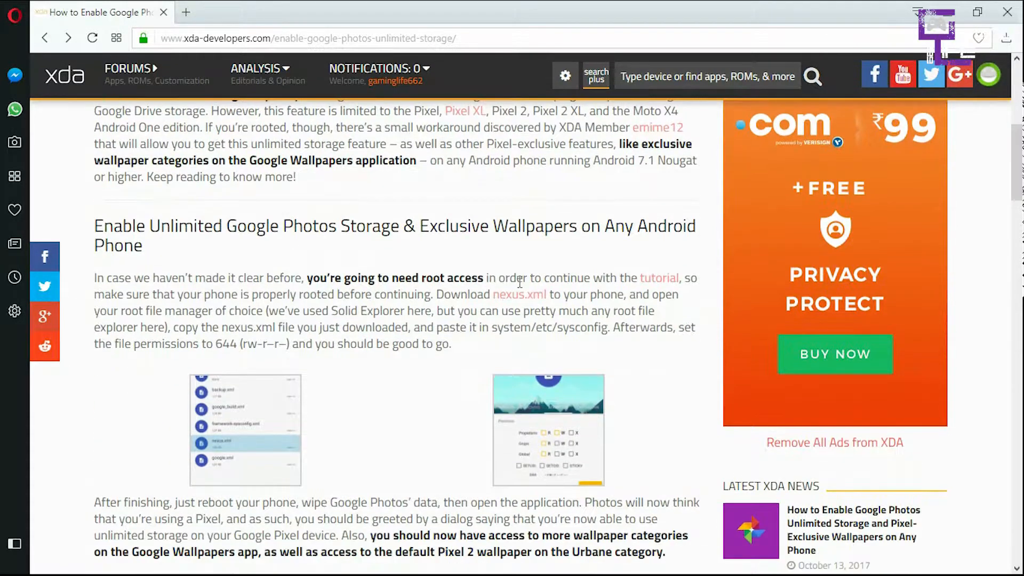